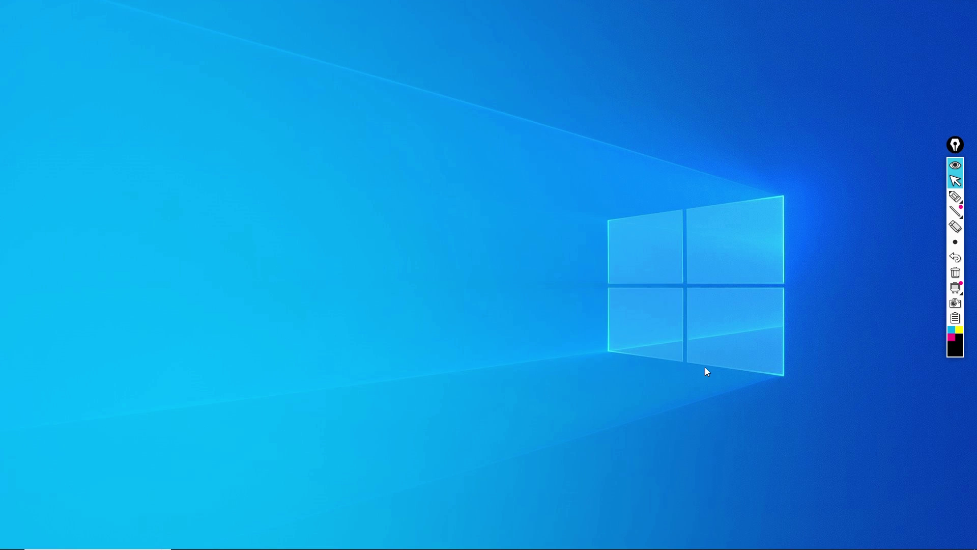
# Switch to the DrayTek Vigor2766 presentation in PowerPoint and present it up to the White Board slide
pyautogui.hotkey('alt', 'Tab')
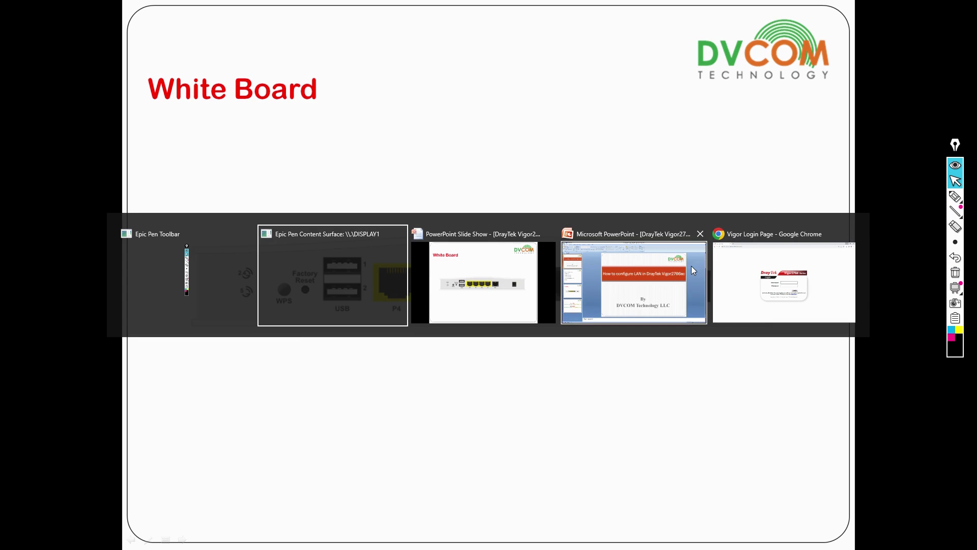
# Sign in to the router's web interface with the administrator username and password
pyautogui.click(708, 274)
pyautogui.hotkey('alt', 'Tab')
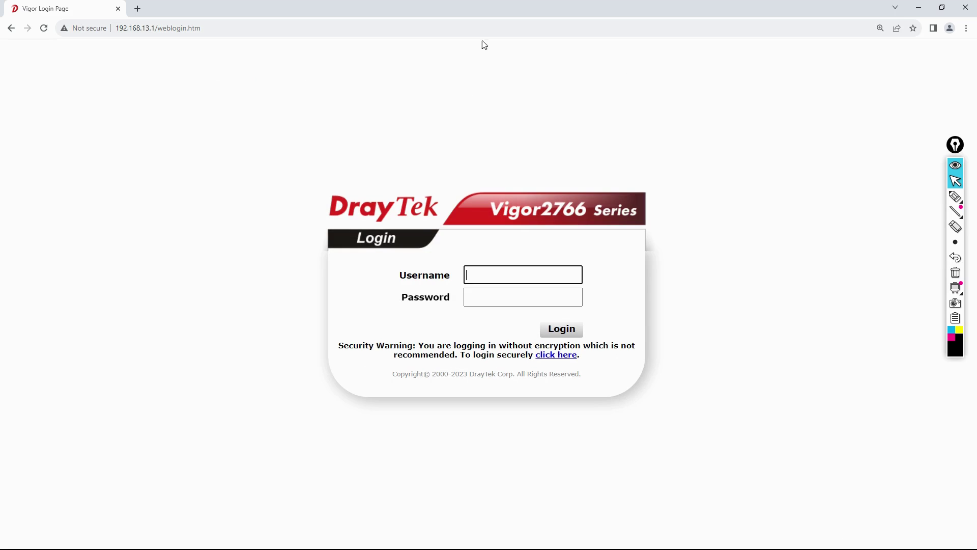
pyautogui.click(475, 272)
pyautogui.write('admin')
pyautogui.press('Tab')
pyautogui.write('admin')
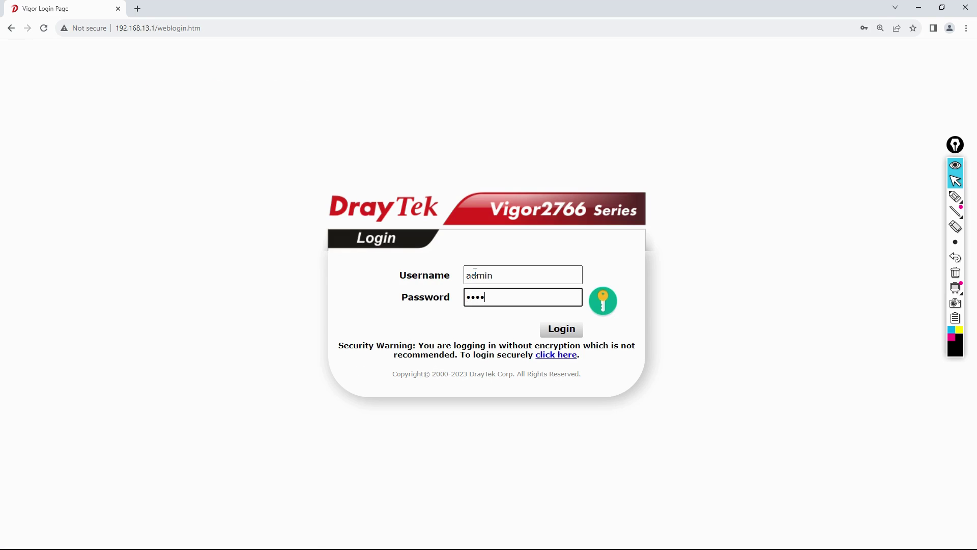
pyautogui.press('Return')
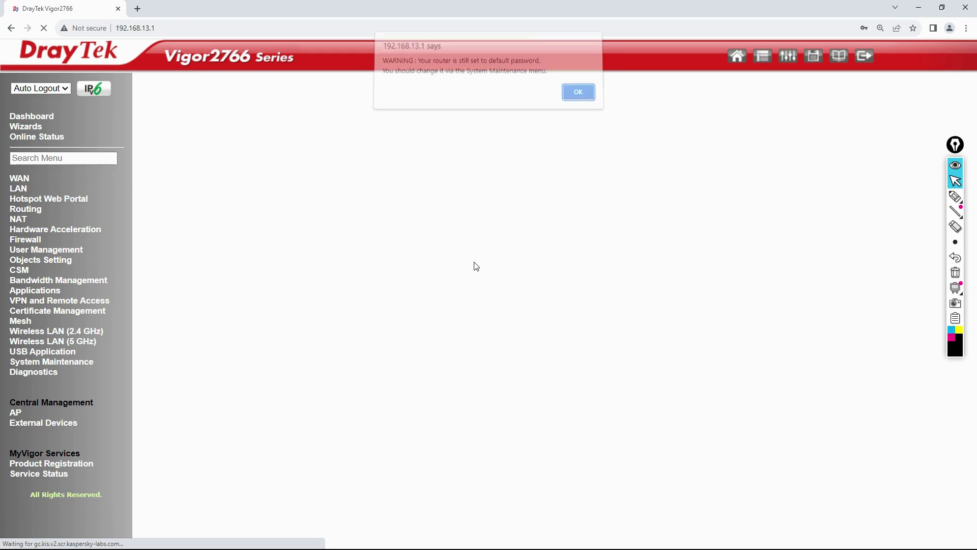
# Dismiss the default-password warning and open the LAN General Setup page
pyautogui.click(573, 104)
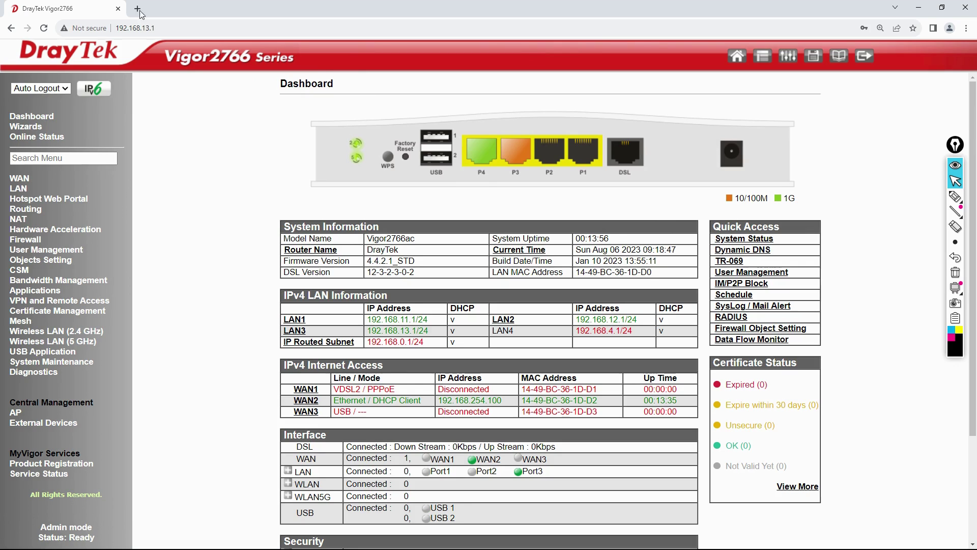
pyautogui.click(19, 189)
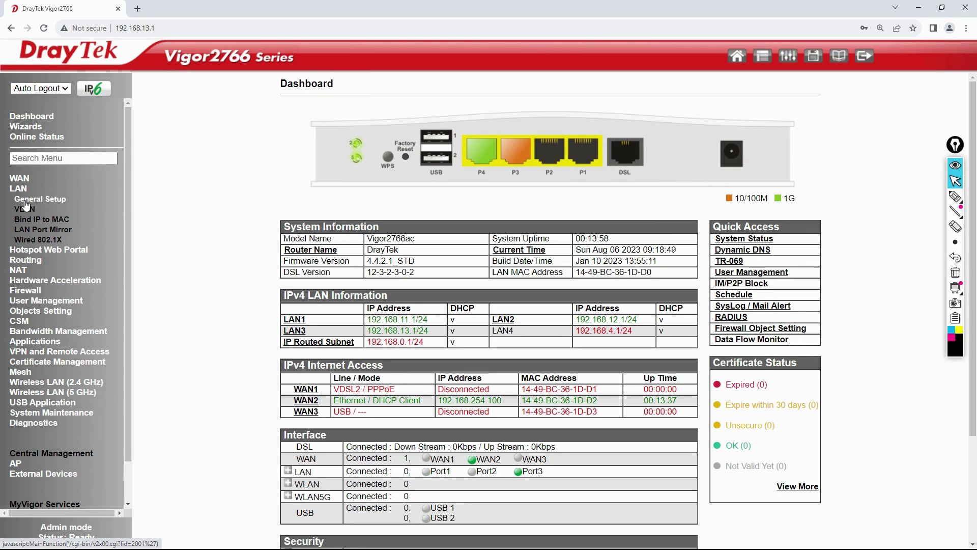
pyautogui.click(25, 201)
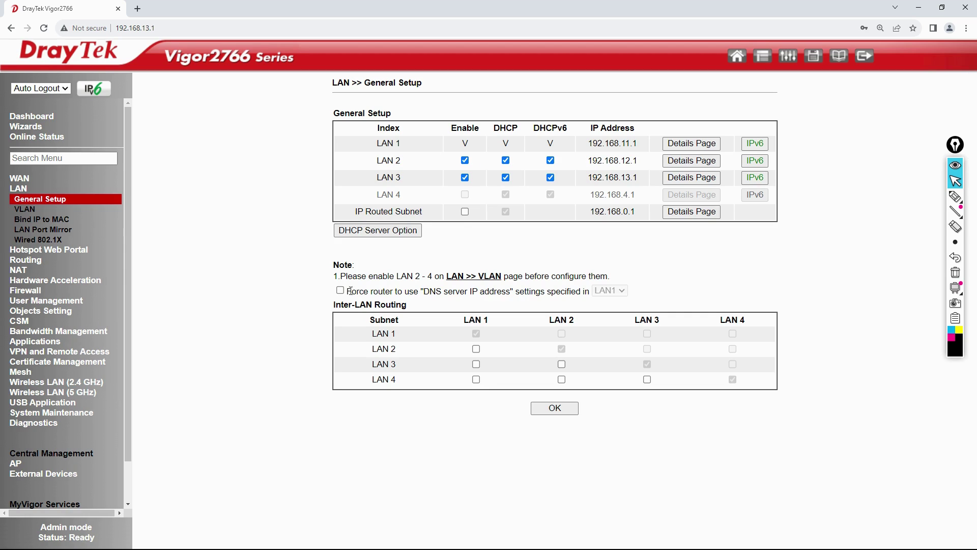
# Allow Inter-LAN Routing between LAN 2 and LAN 1 and save the table with OK
pyautogui.moveTo(335, 304); pyautogui.dragTo(428, 308)
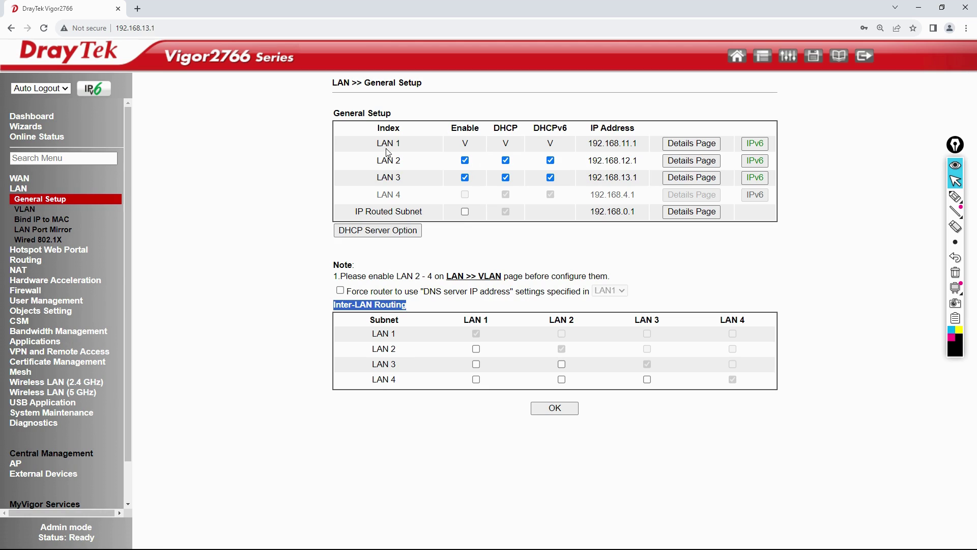
pyautogui.click(425, 482)
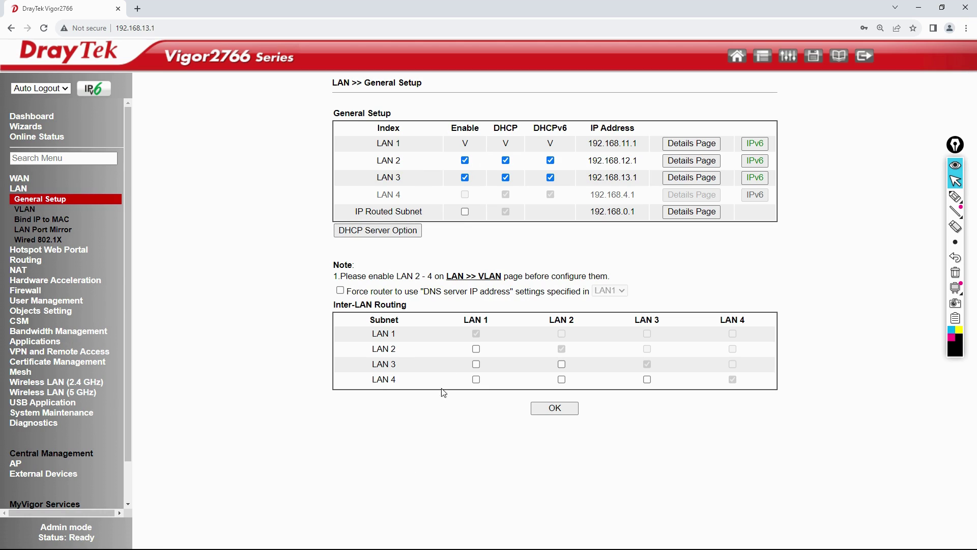
pyautogui.moveTo(463, 320); pyautogui.dragTo(508, 321)
pyautogui.click(476, 349)
pyautogui.click(553, 413)
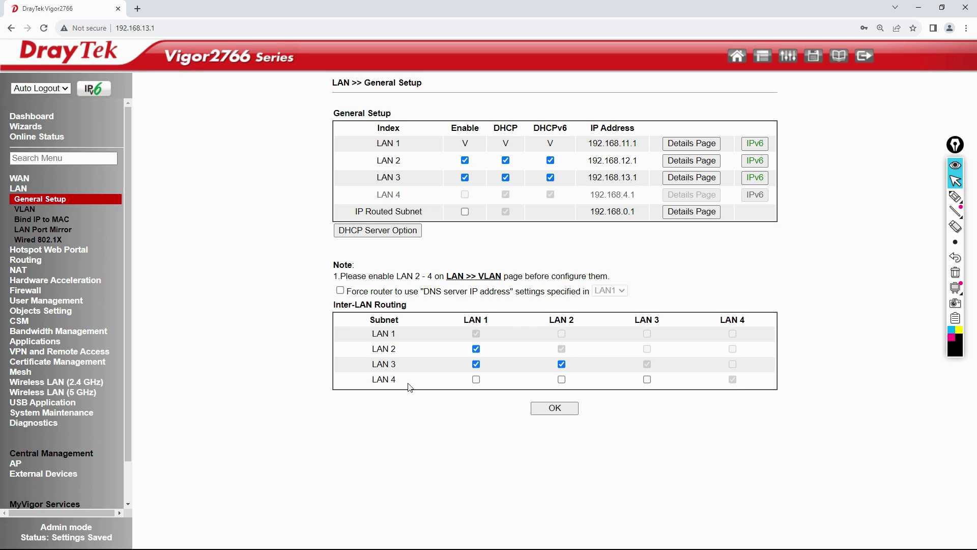
pyautogui.hotkey('alt', 'Tab')
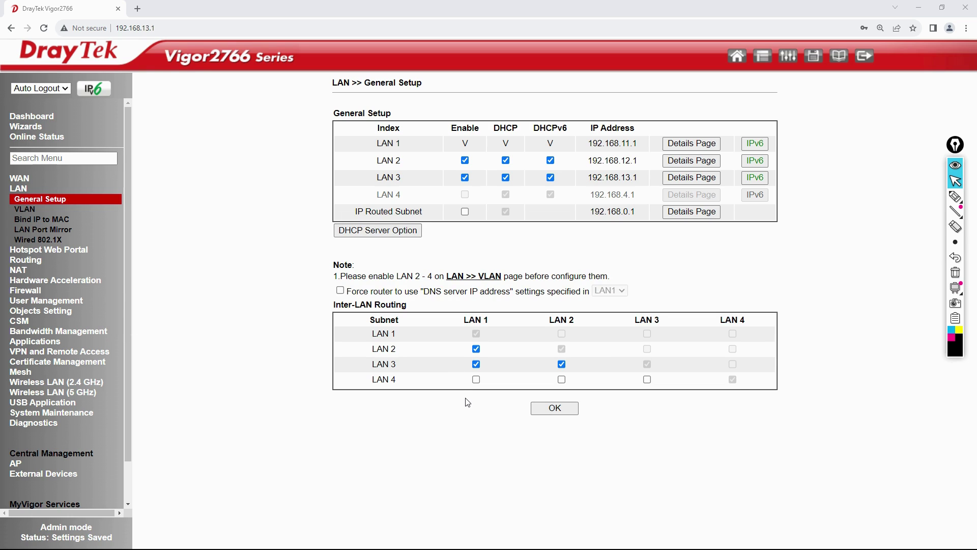
# Open Command Prompt and run ipconfig, marking the PC's IPv4 address 192.168.13.100
pyautogui.press('super+r')
pyautogui.write('cmd')
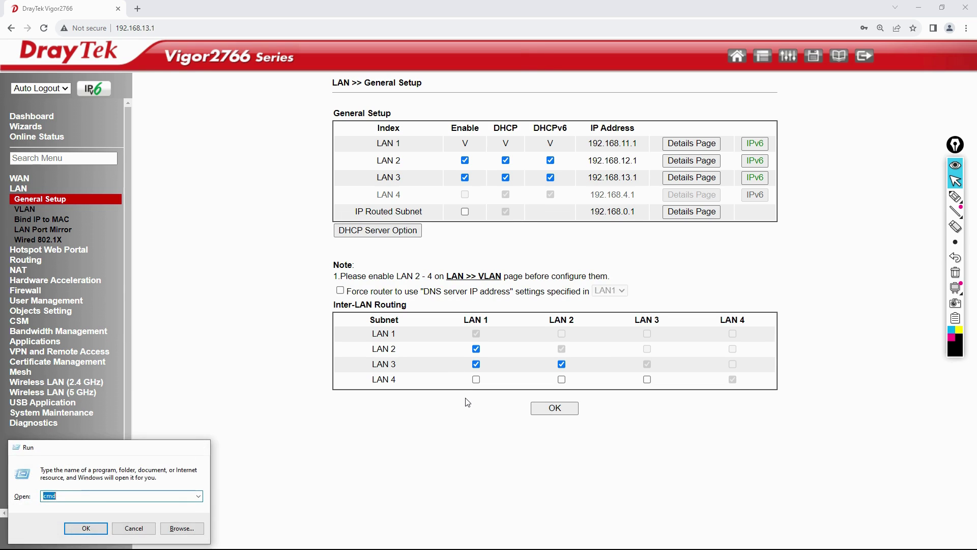
pyautogui.press('Return')
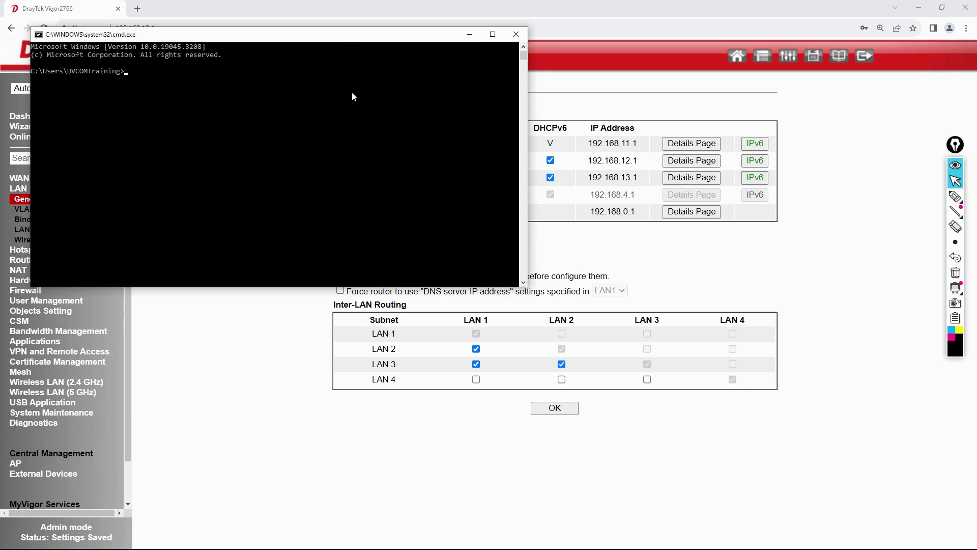
pyautogui.moveTo(343, 43); pyautogui.dragTo(597, 406)
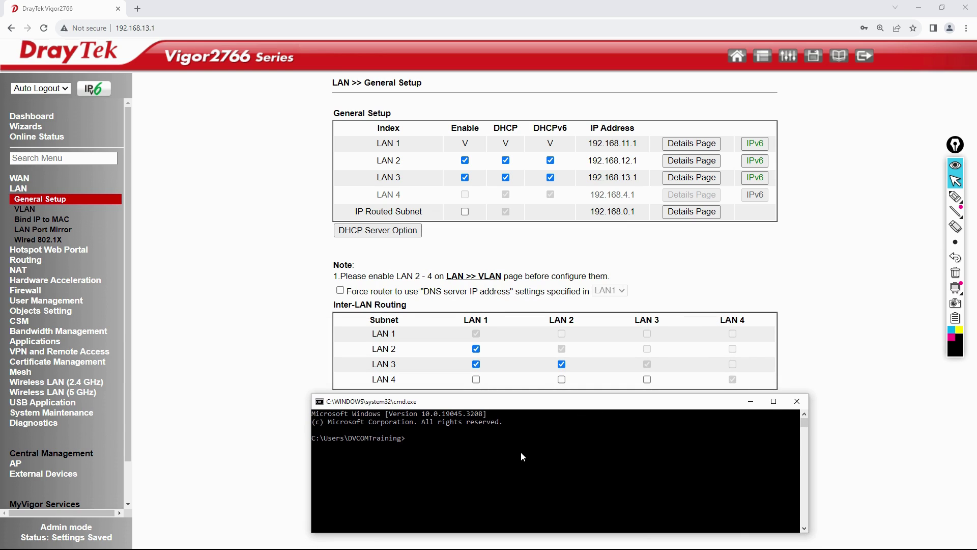
pyautogui.write('ipconfig')
pyautogui.press('Return')
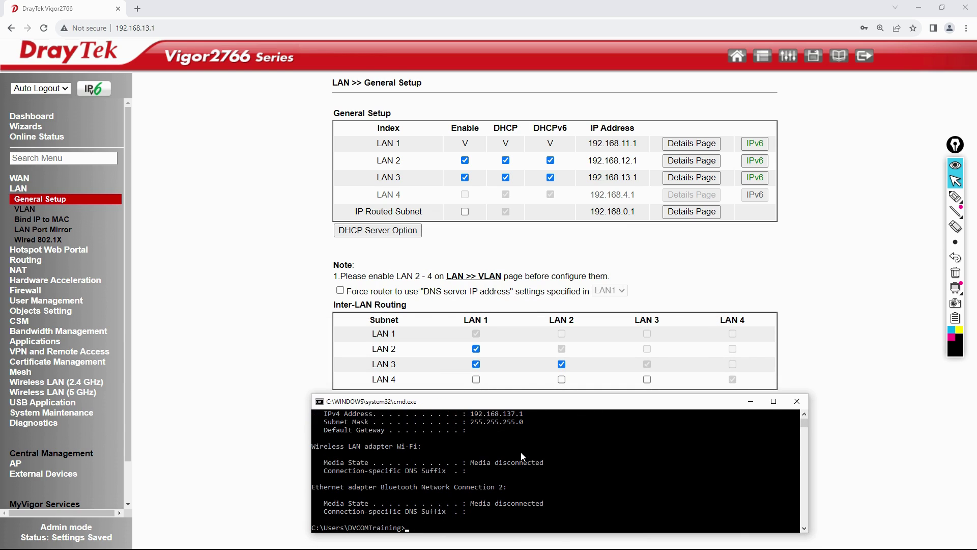
pyautogui.scroll(10, 522, 456)
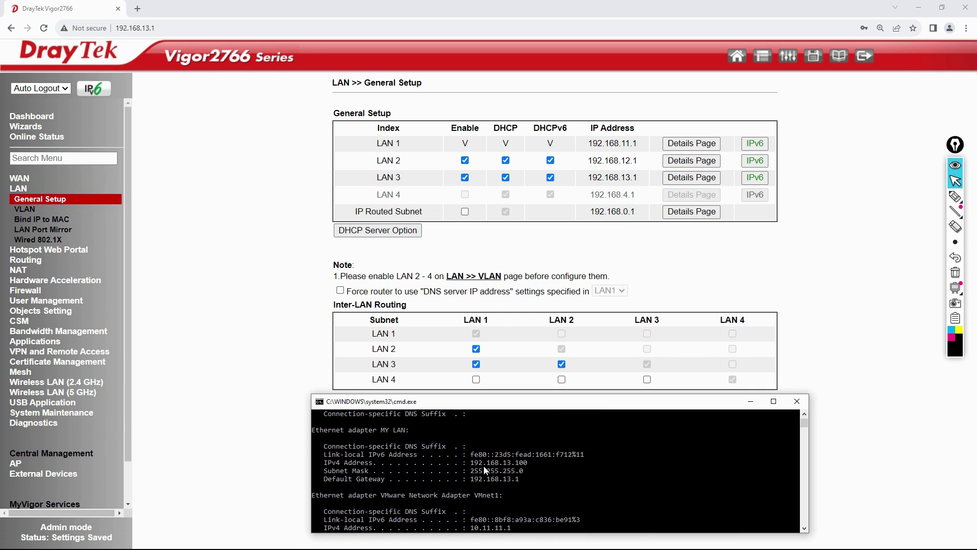
pyautogui.moveTo(471, 463); pyautogui.dragTo(525, 468)
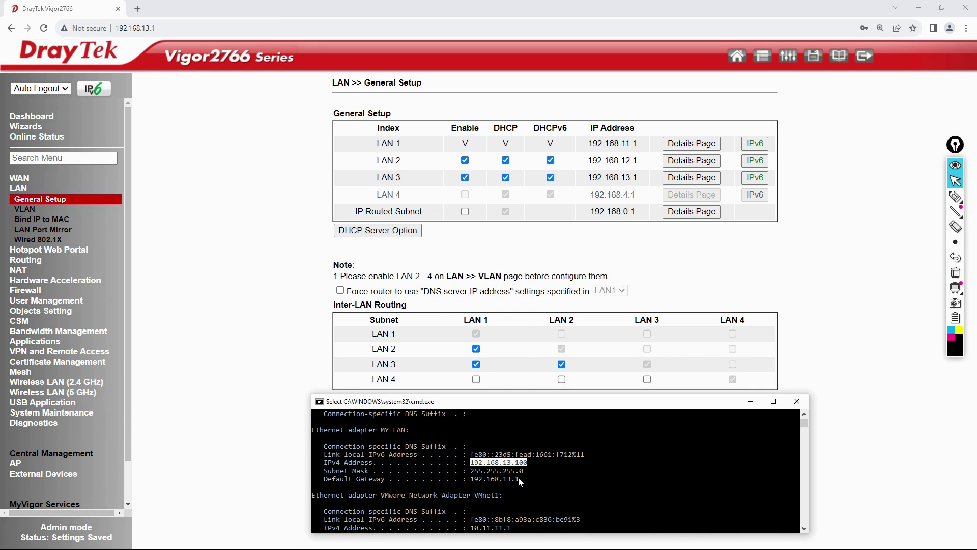
pyautogui.scroll(-10, 518, 477)
pyautogui.scroll(2, 522, 479)
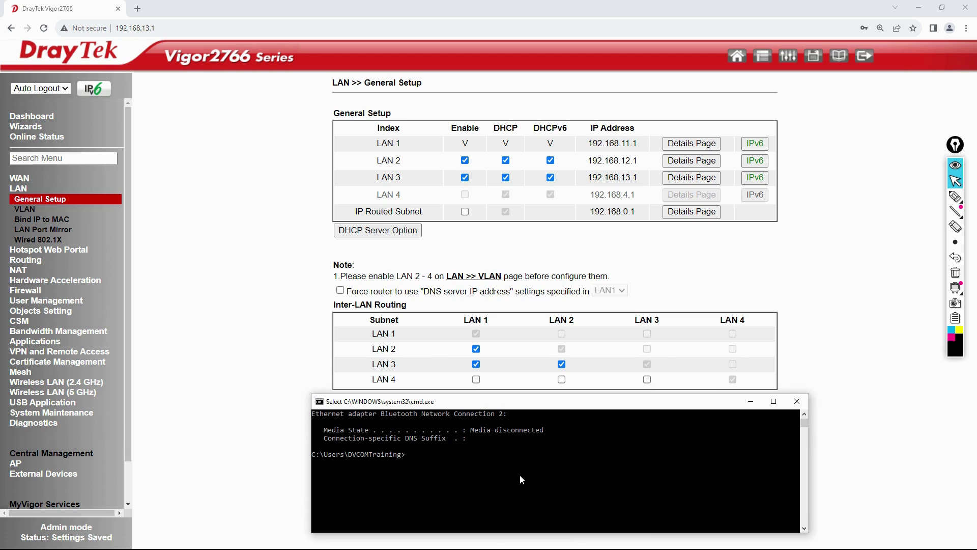
# Ping the gateways 192.168.11.1 and 192.168.12.1, stopping each to view 0% loss
pyautogui.write('ping 192.1')
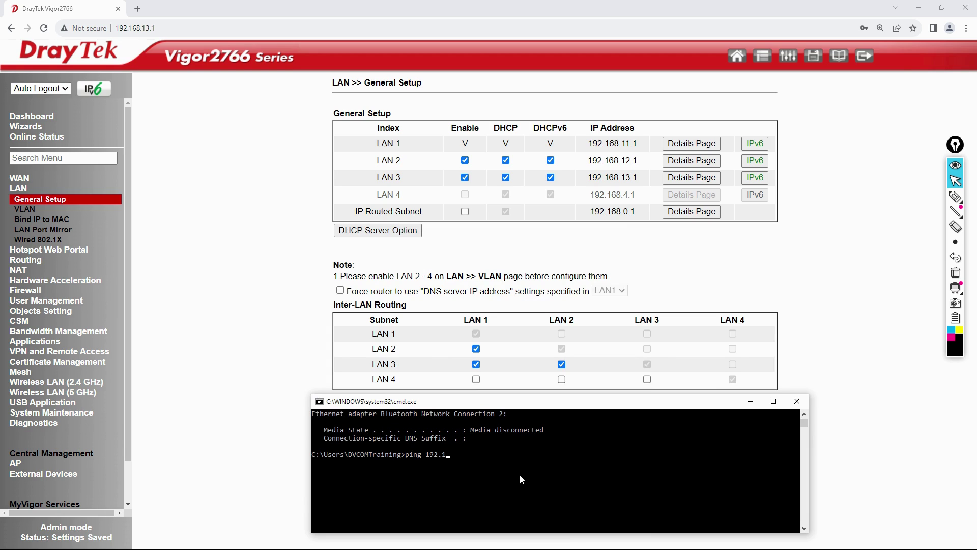
pyautogui.write('68.11.1')
pyautogui.press('Return')
pyautogui.hotkey('ctrl', 'c')
pyautogui.press('Up')
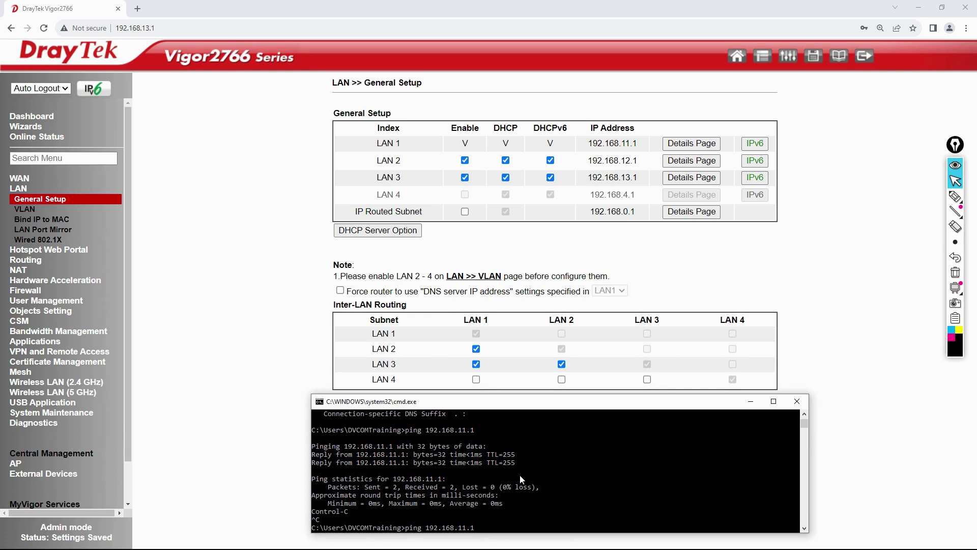
pyautogui.write('12.1')
pyautogui.press('Return')
pyautogui.hotkey('ctrl', 'c')
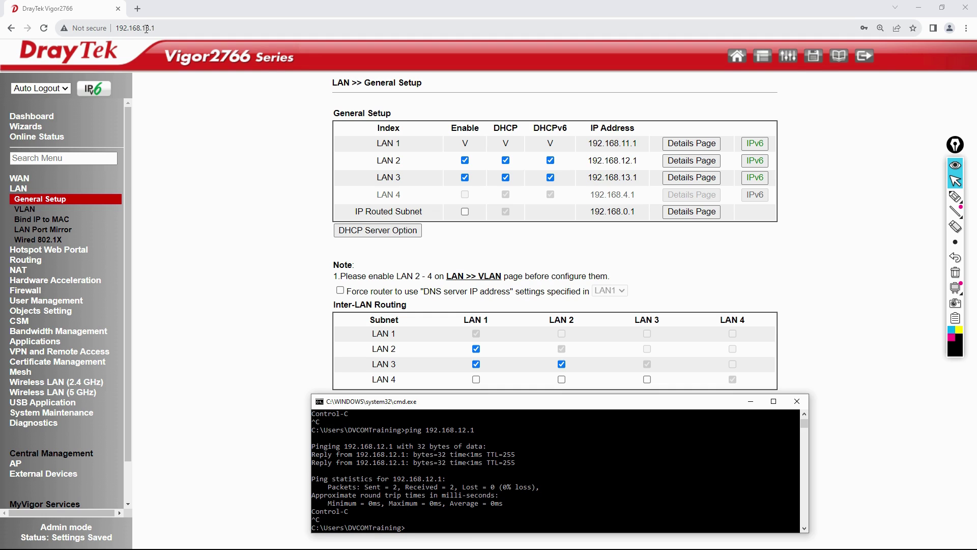
# Load the router login page at 192.168.11.1 in the current tab
pyautogui.moveTo(147, 28); pyautogui.dragTo(199, 34)
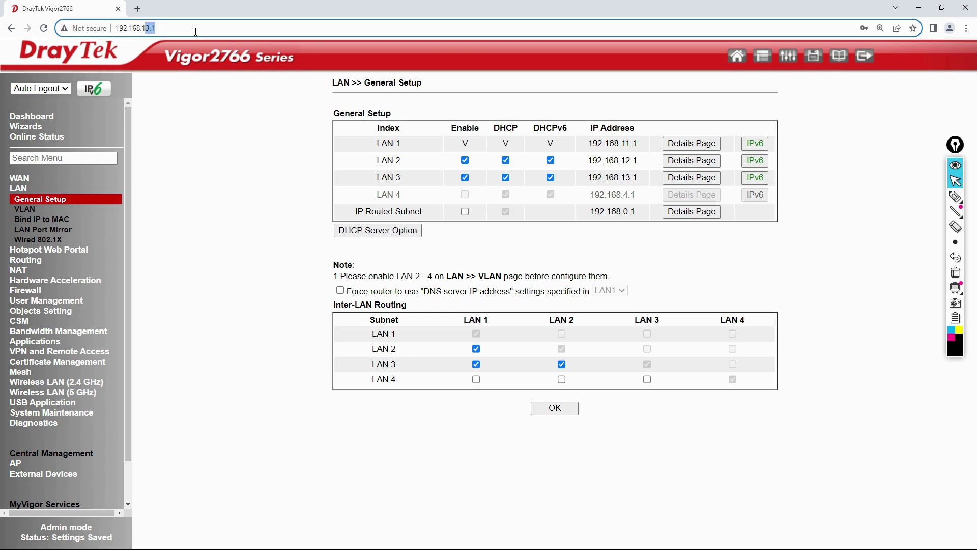
pyautogui.write('1')
pyautogui.press('Return')
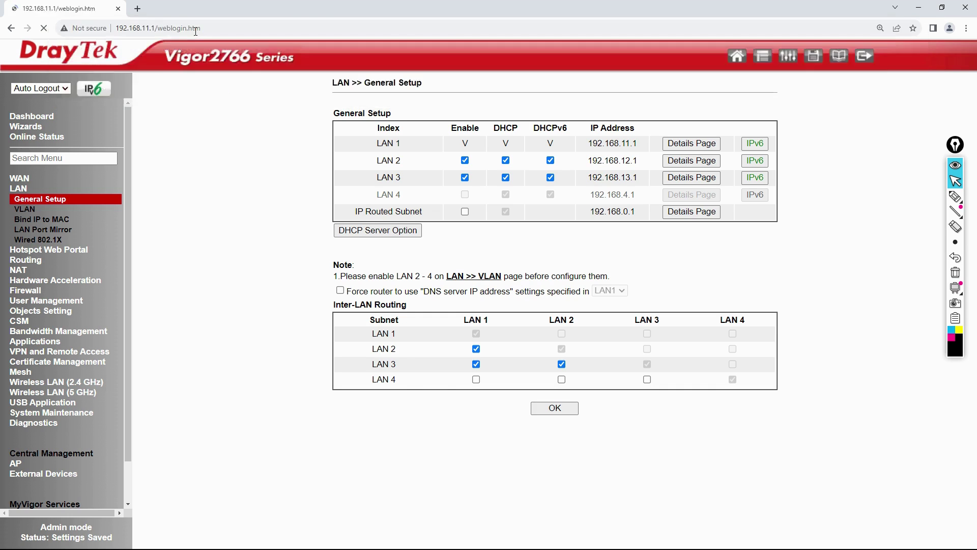
# Load 192.168.12.1 in a new tab, then return to the 192.168.11.1 tab
pyautogui.click(137, 9)
pyautogui.write('192,15')
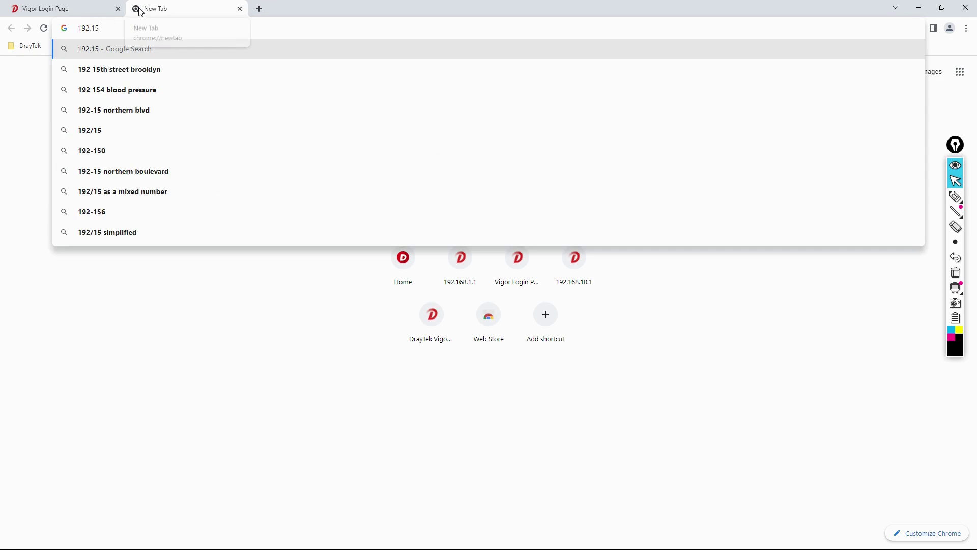
pyautogui.press('BackSpace')
pyautogui.press('BackSpace')
pyautogui.press('BackSpace')
pyautogui.write('.')
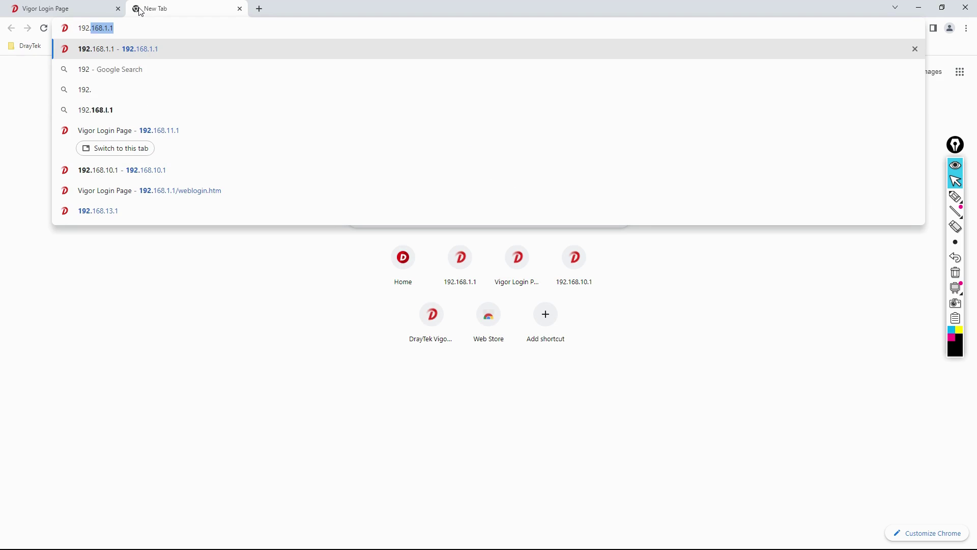
pyautogui.write('168.12.1')
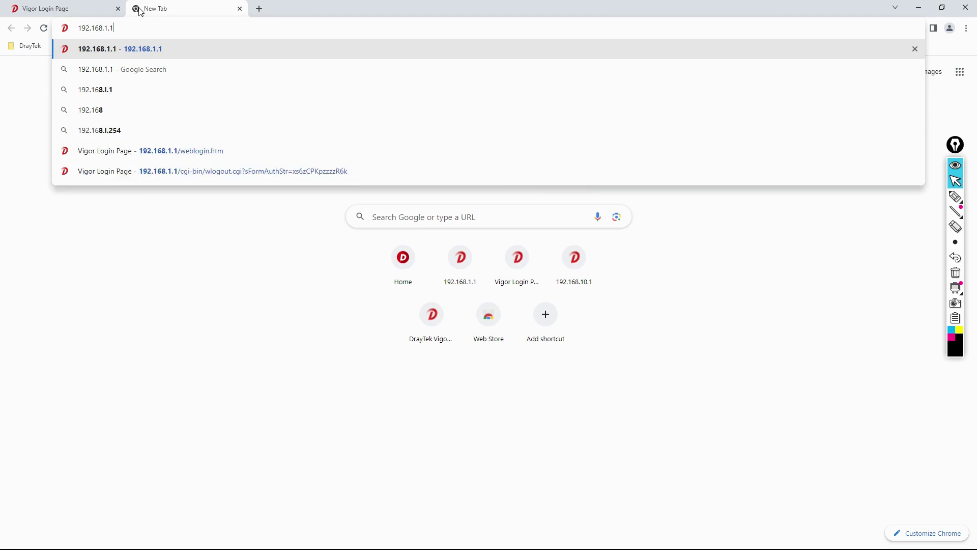
pyautogui.press('Return')
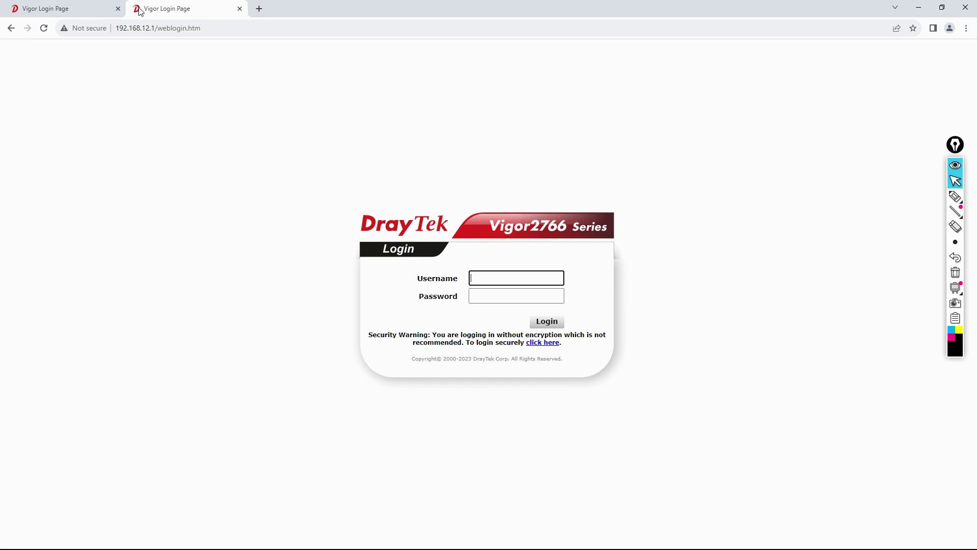
pyautogui.click(62, 12)
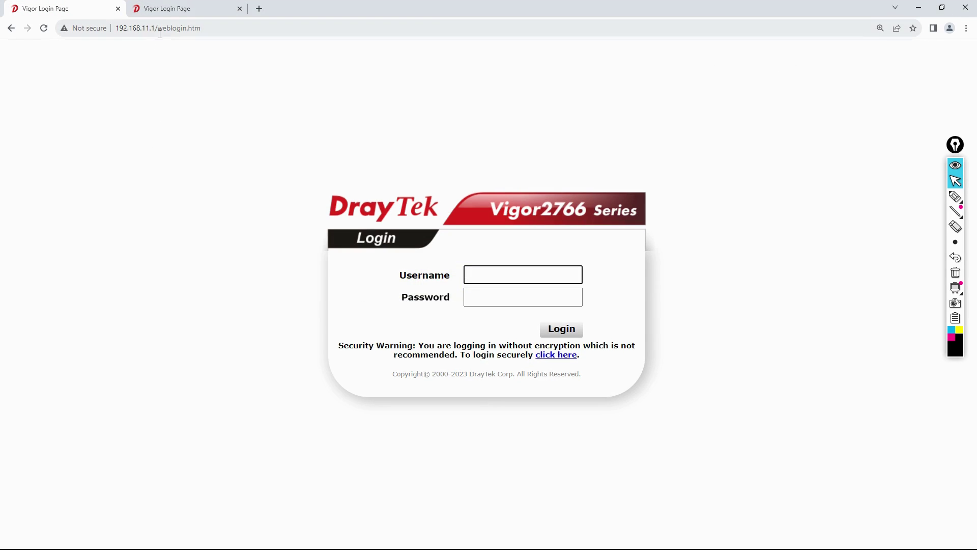
# Sign in at 192.168.11.1 with the administrator username and password
pyautogui.click(486, 277)
pyautogui.write('admin')
pyautogui.press('Tab')
pyautogui.write('admin')
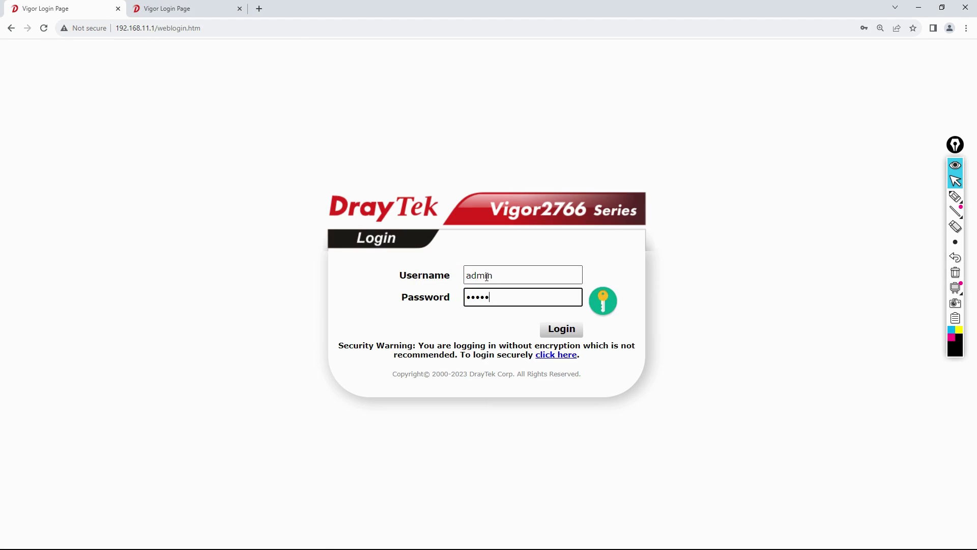
pyautogui.press('Return')
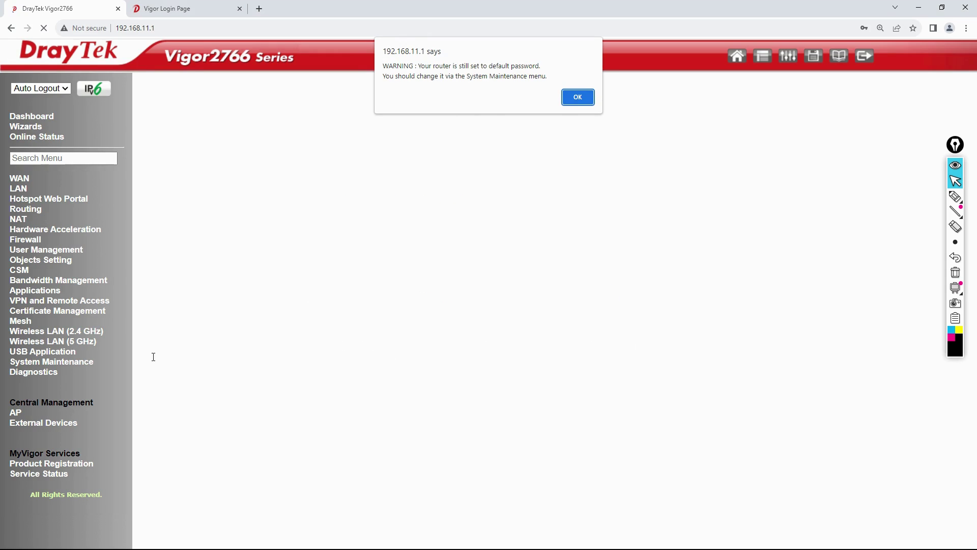
# Dismiss the password warning, open LAN General Setup and highlight the Inter-LAN Routing heading
pyautogui.click(572, 98)
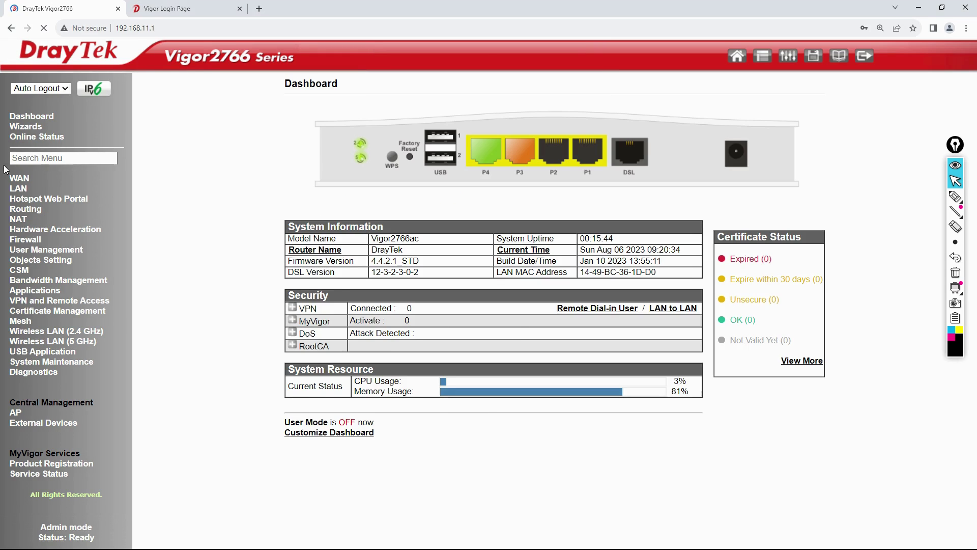
pyautogui.click(22, 191)
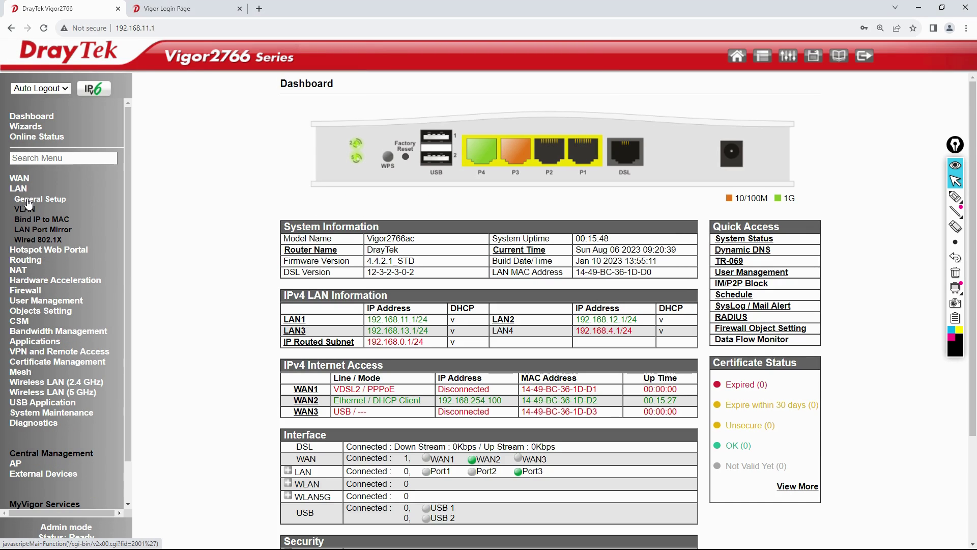
pyautogui.click(29, 200)
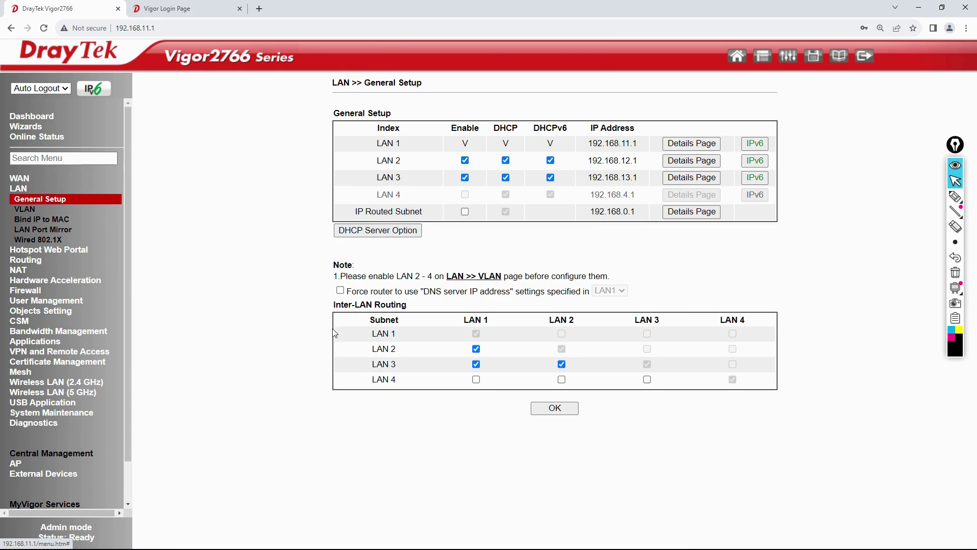
pyautogui.moveTo(335, 308); pyautogui.dragTo(413, 313)
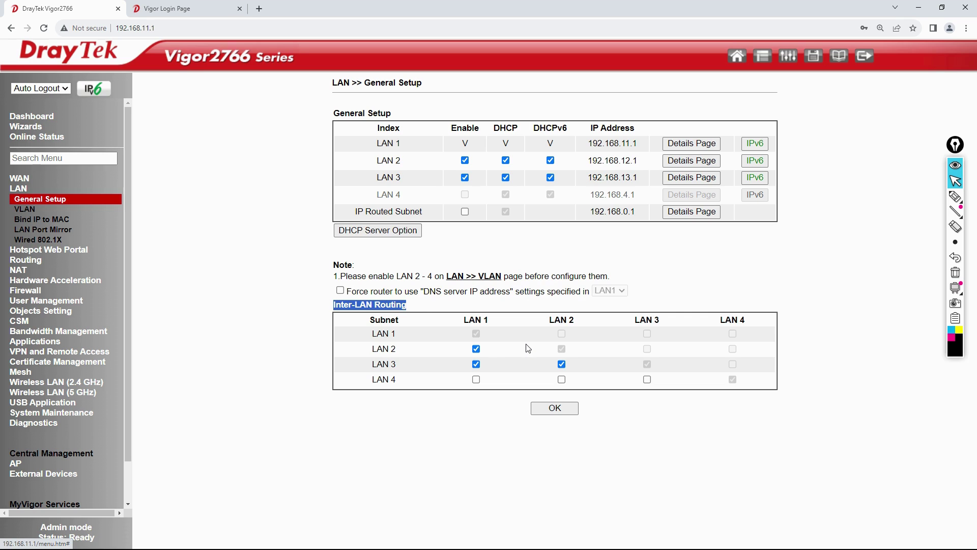
# Log out of the router and bring DrayTek Vigor2766 - 02.pptx to the front
pyautogui.click(859, 59)
pyautogui.hotkey('alt', 'Tab')
pyautogui.press('Tab')
pyautogui.press('Tab')
pyautogui.press('Tab')
pyautogui.press('Tab')
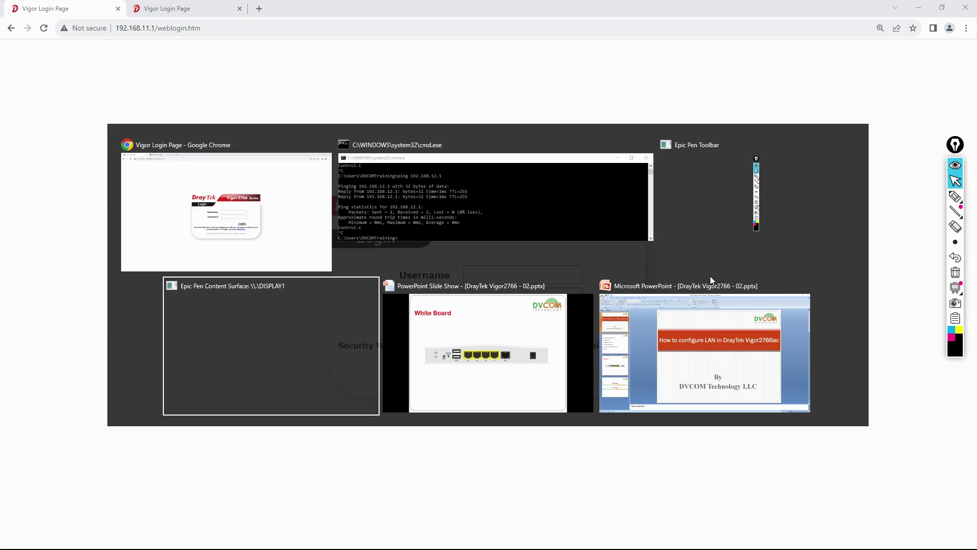
pyautogui.click(698, 294)
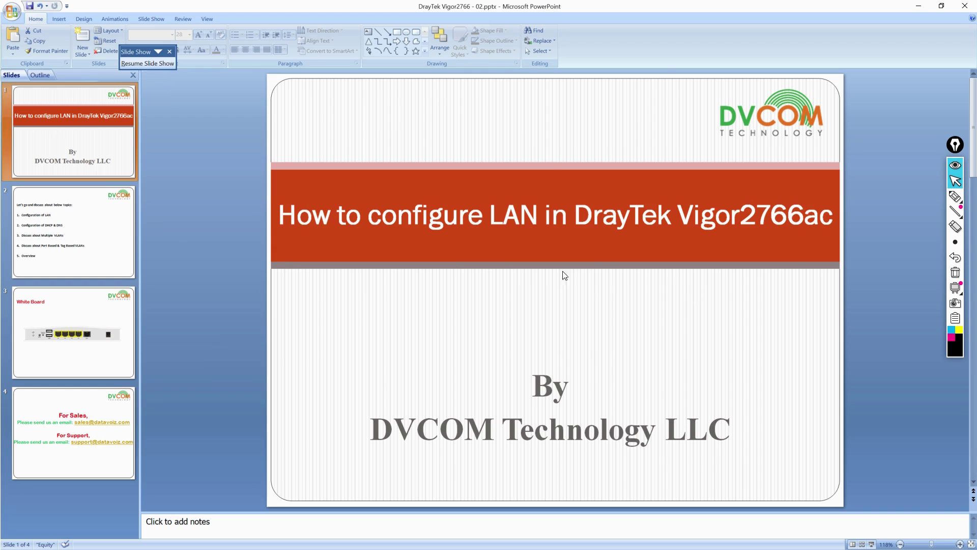
pyautogui.hotkey('alt', 'Tab')
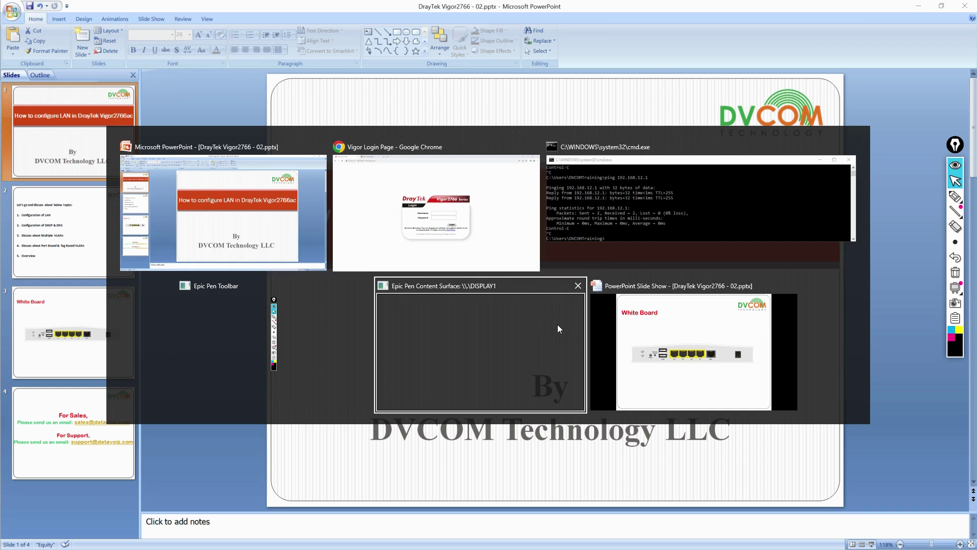